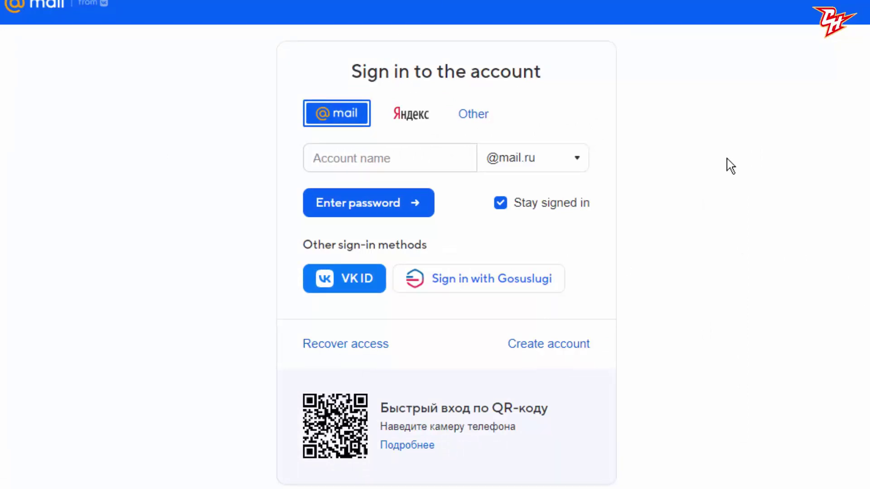
scroll(728, 165, down, 1)
scroll(734, 175, up, 1)
scroll(735, 175, down, 1)
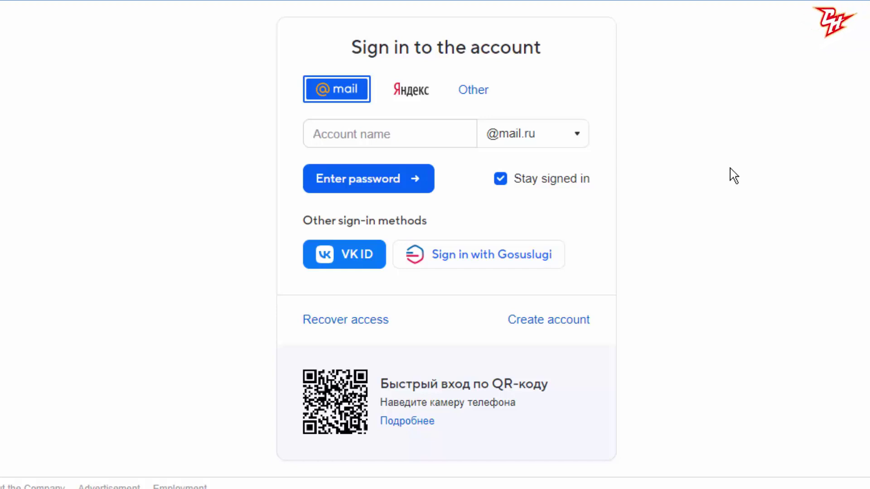
text(mxd99)
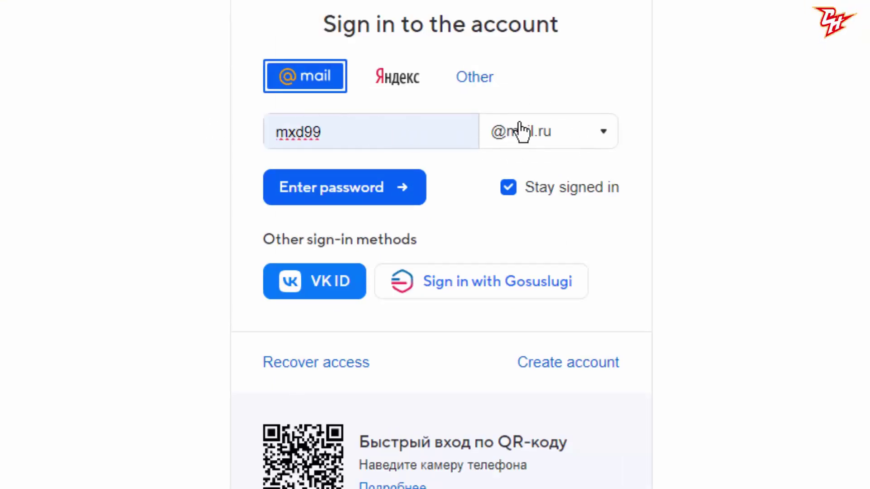
click(542, 132)
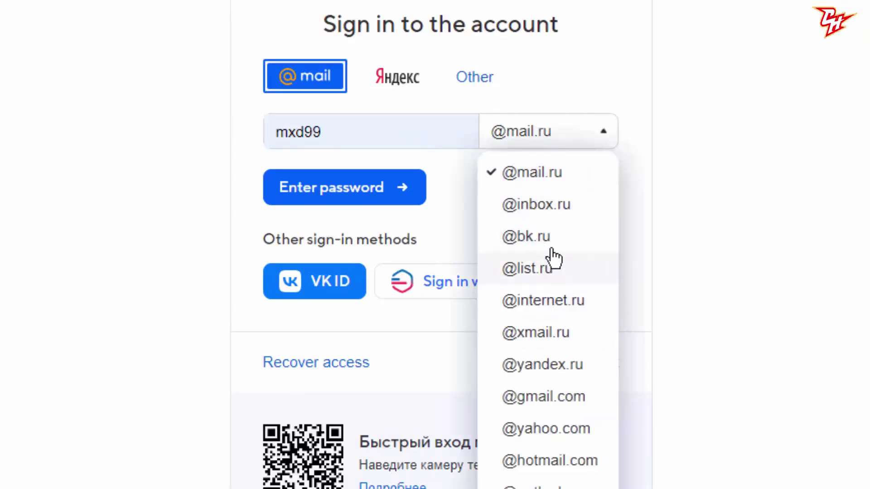
click(528, 238)
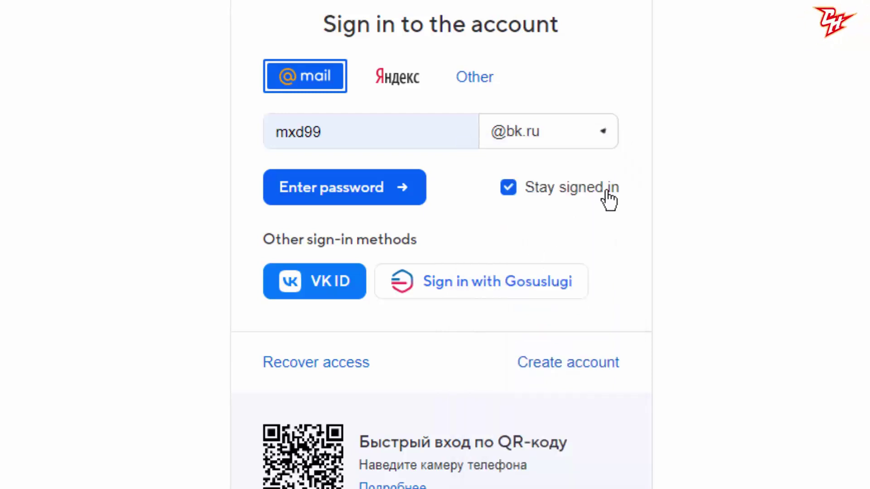
click(337, 191)
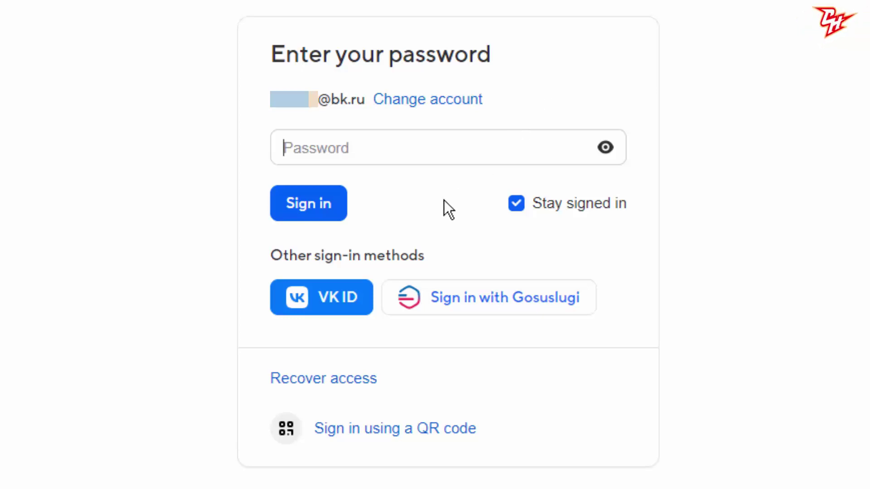
Start access recovery and choose confirmation through the linked phone number from the other methods.
click(331, 383)
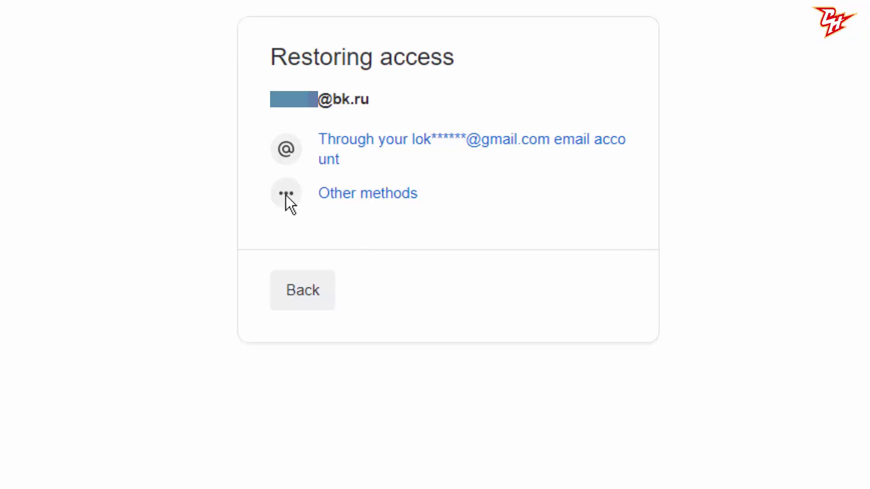
click(353, 196)
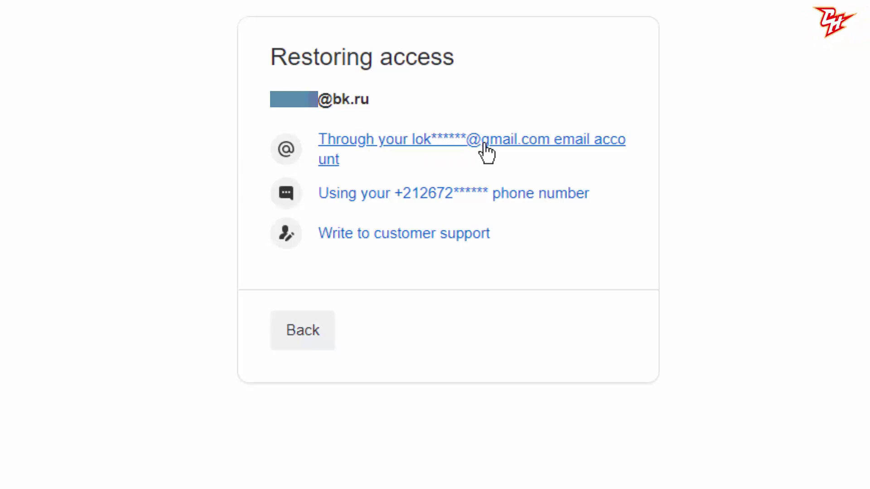
drag(483, 146, 543, 148)
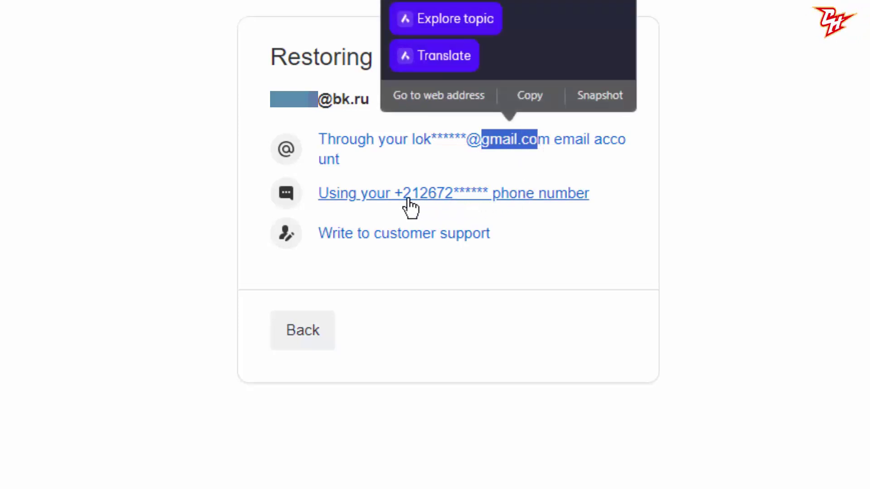
drag(404, 200, 498, 195)
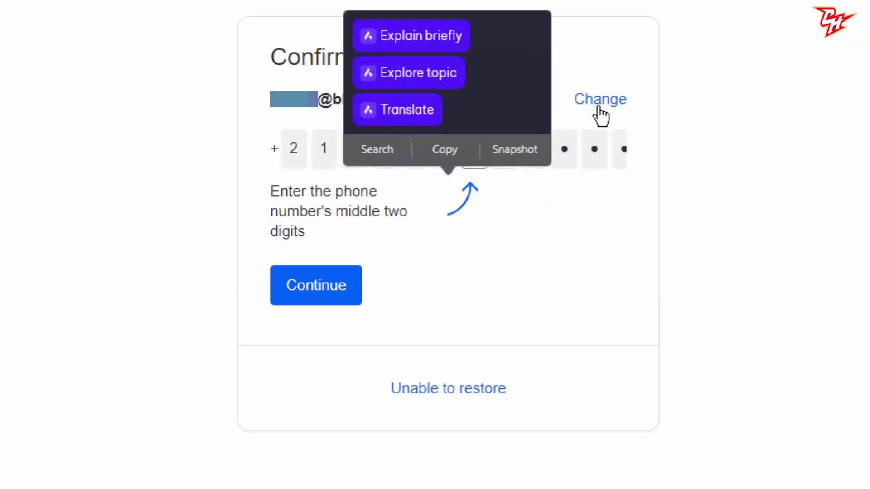
Dismiss the text-selection popup and go back to change the account being recovered.
click(561, 235)
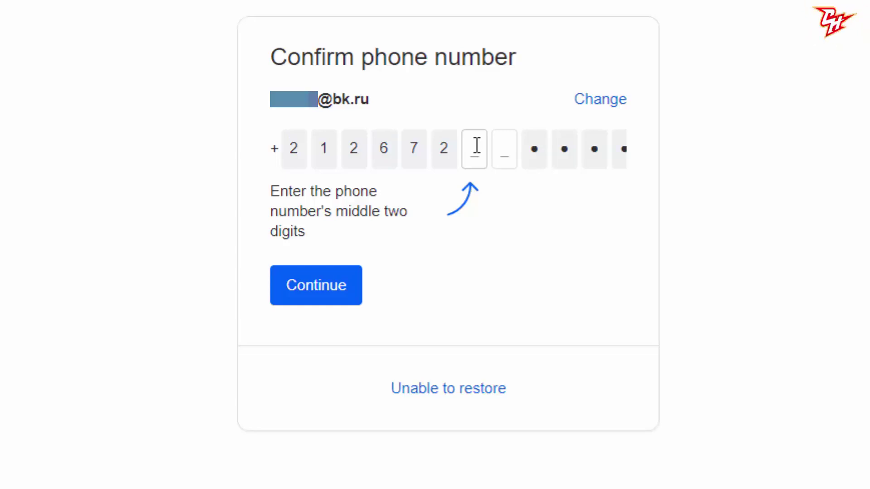
click(594, 100)
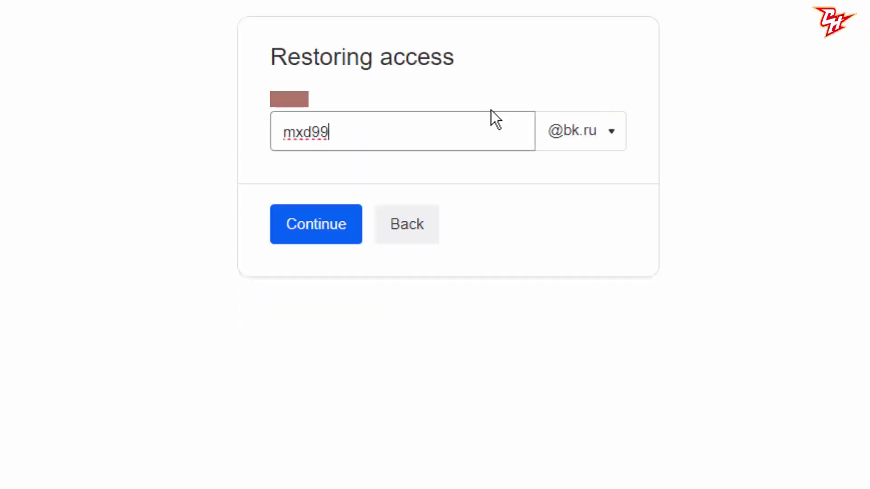
Continue recovery and have the recovery link sent to the backup Gmail address.
click(305, 229)
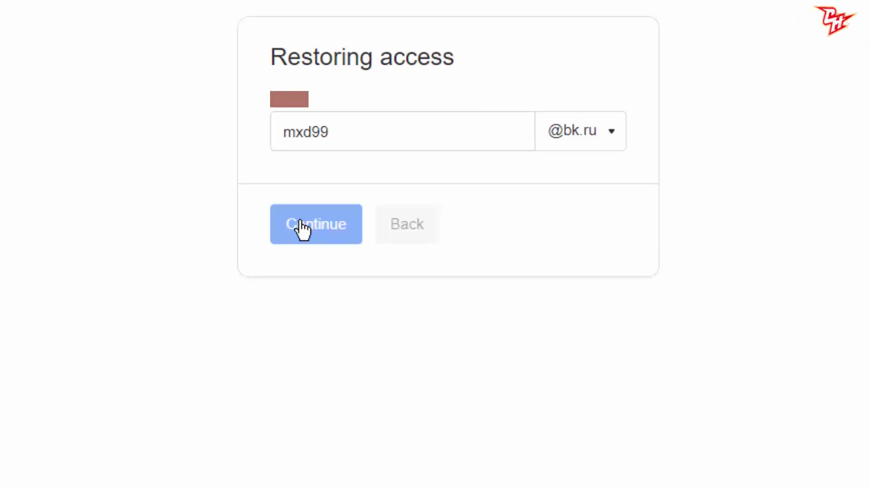
click(324, 201)
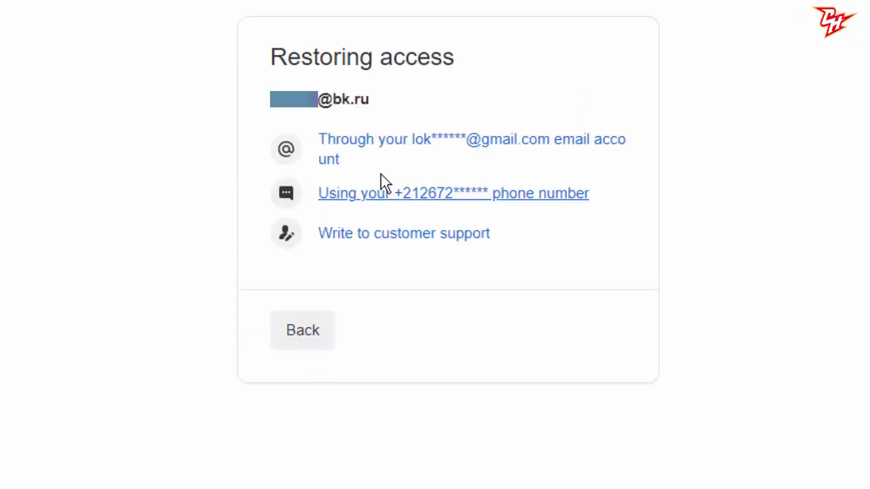
click(471, 151)
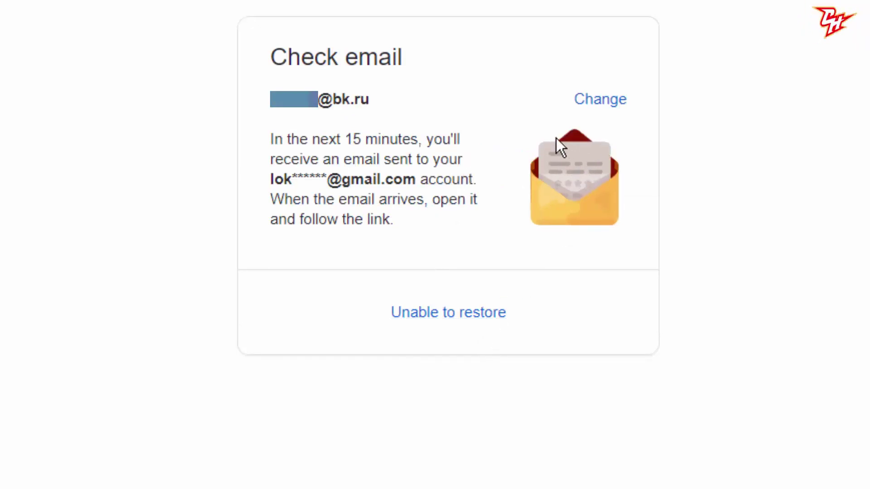
click(447, 312)
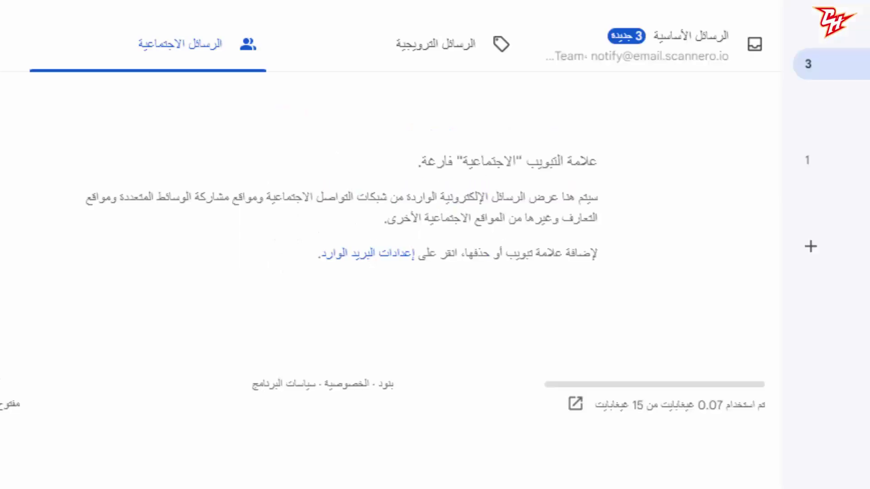
In the Gmail Primary inbox, open the Mail.ru support email and follow its recovery link.
click(680, 59)
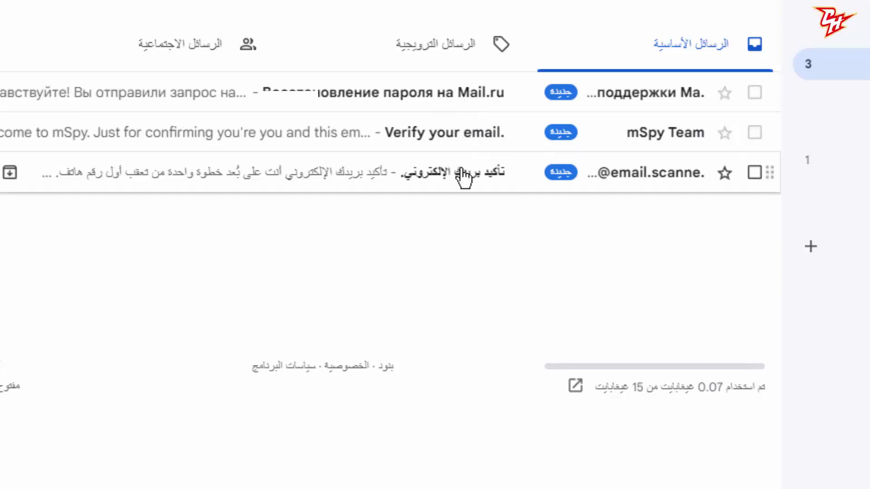
click(472, 112)
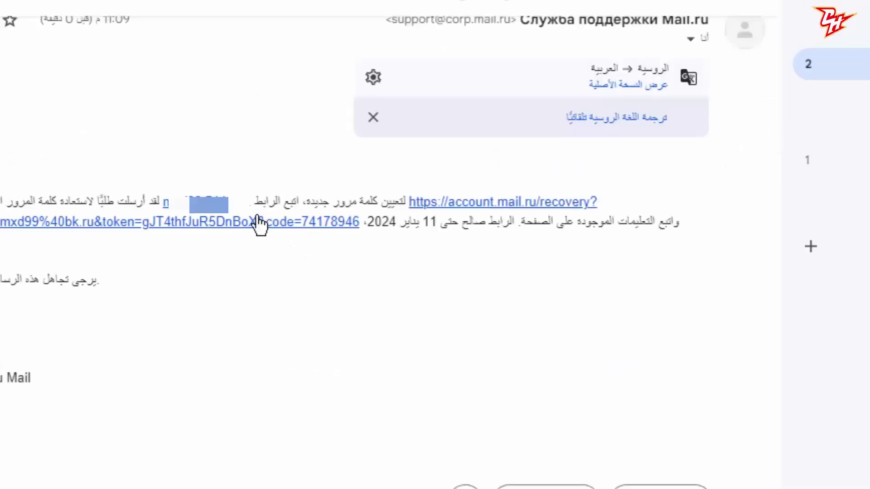
click(481, 213)
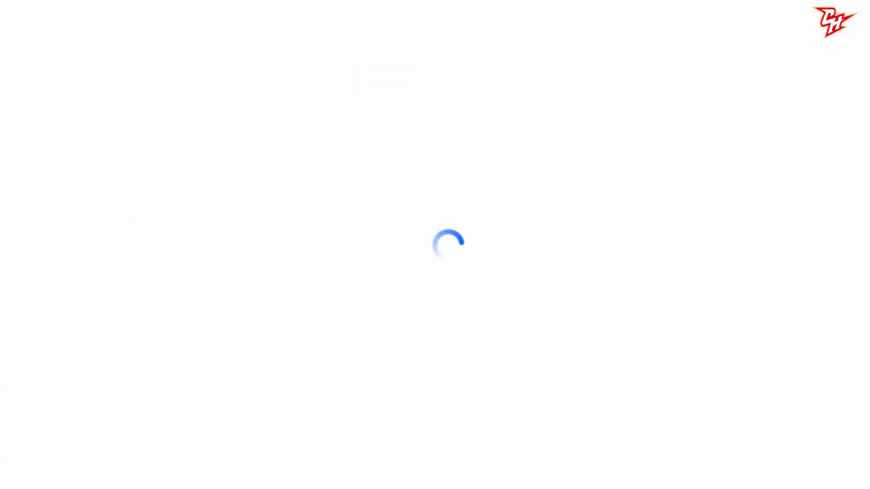
Delete the generated password and enter your own strong password in New Password and Re-enter.
key(ctrl+v)
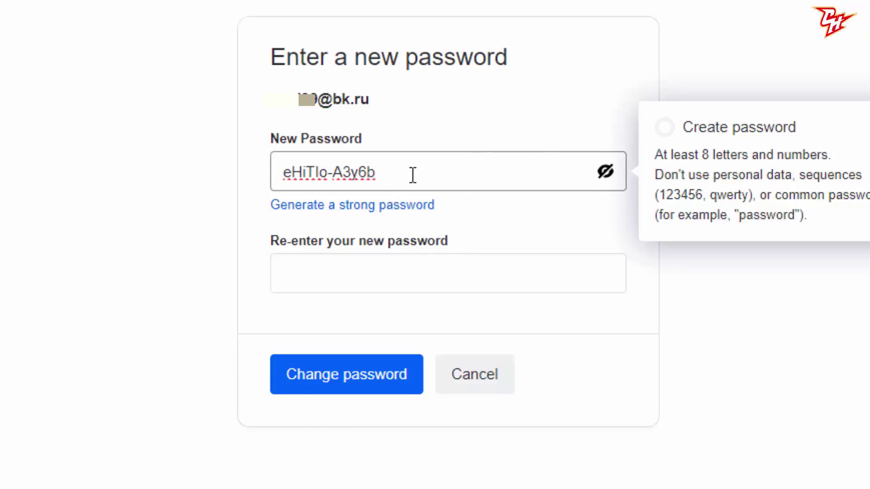
click(605, 173)
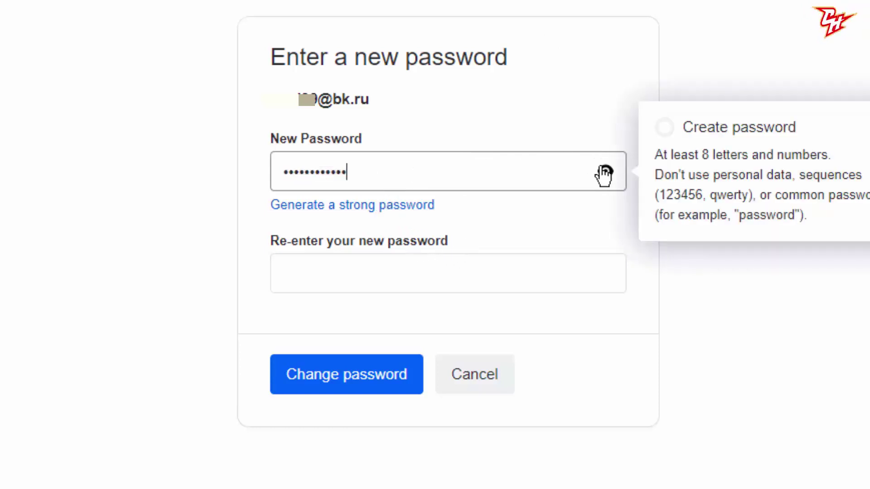
click(605, 173)
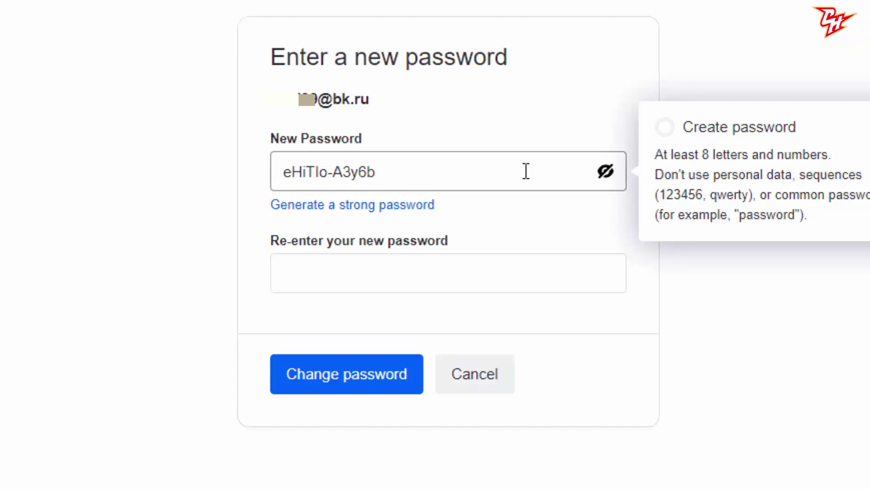
click(605, 171)
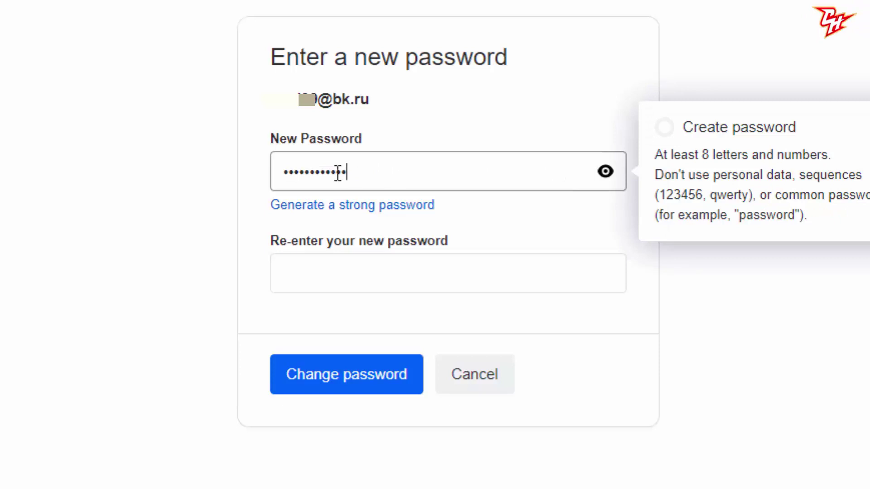
drag(345, 172, 260, 179)
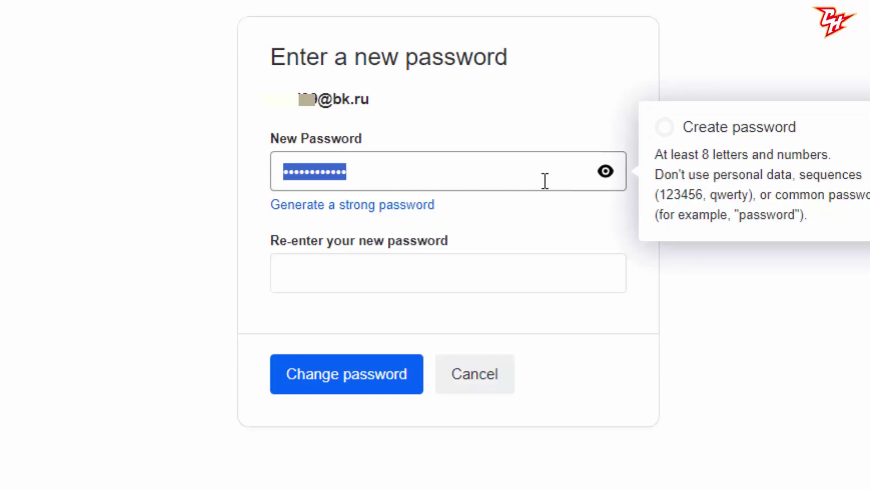
key(BackSpace)
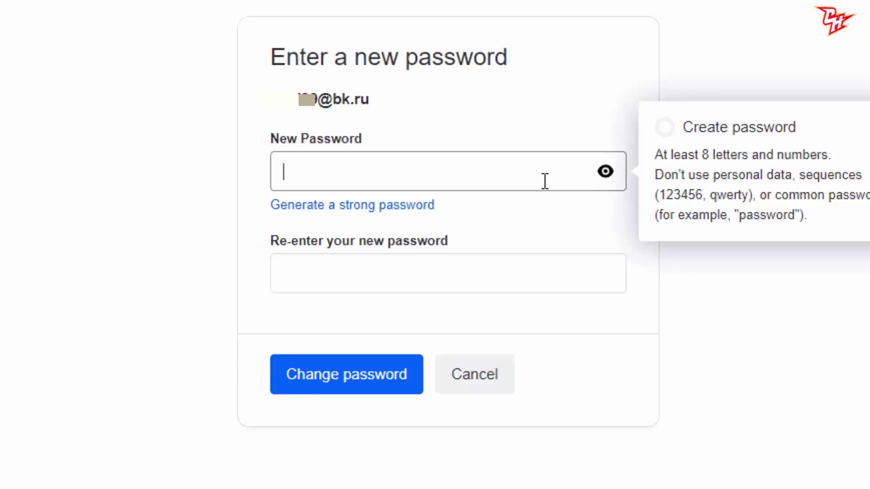
text(••)
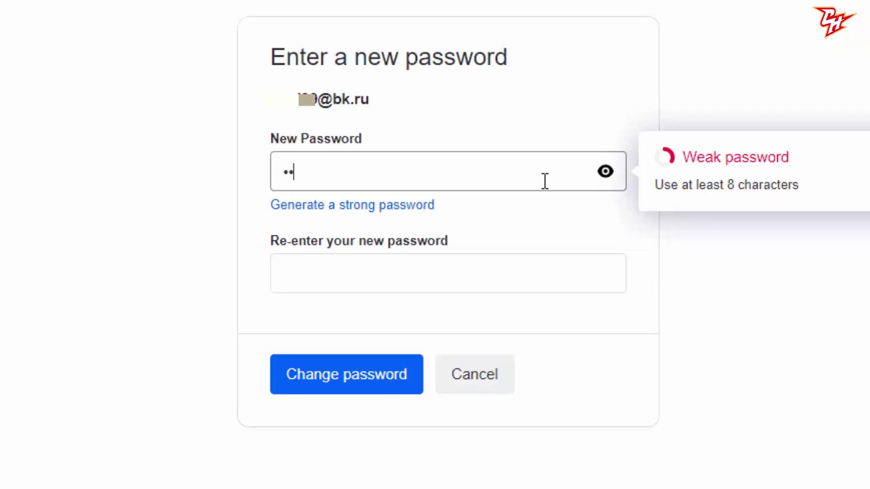
text(••••••••••••)
click(446, 282)
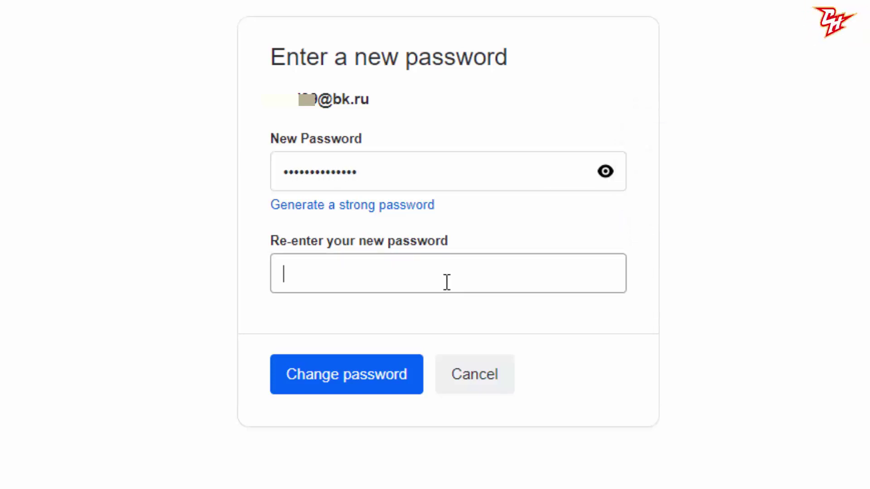
text(••••••••••••••)
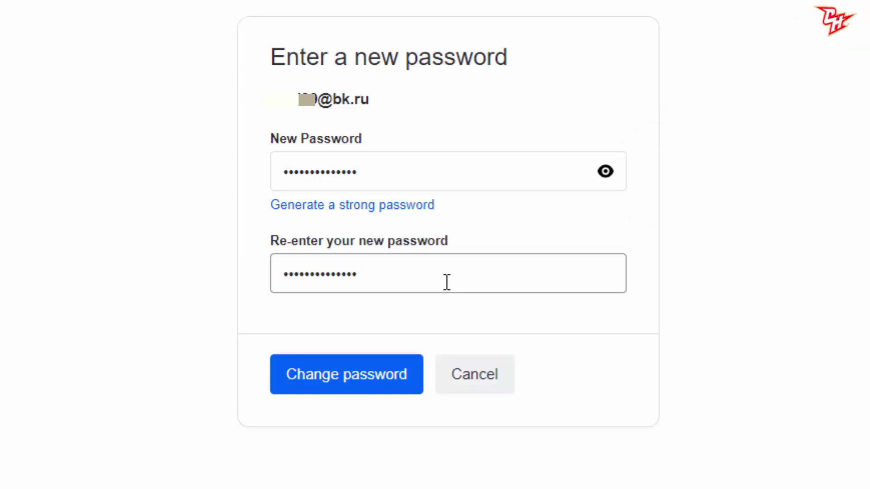
click(525, 173)
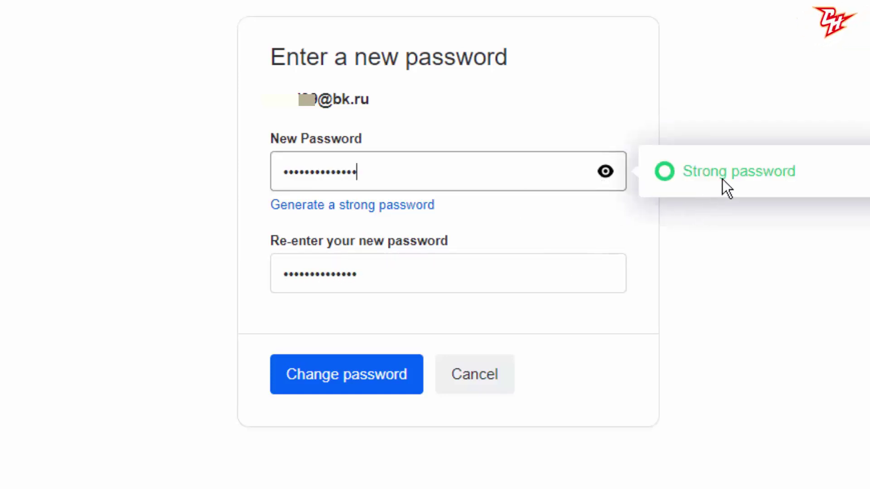
click(459, 279)
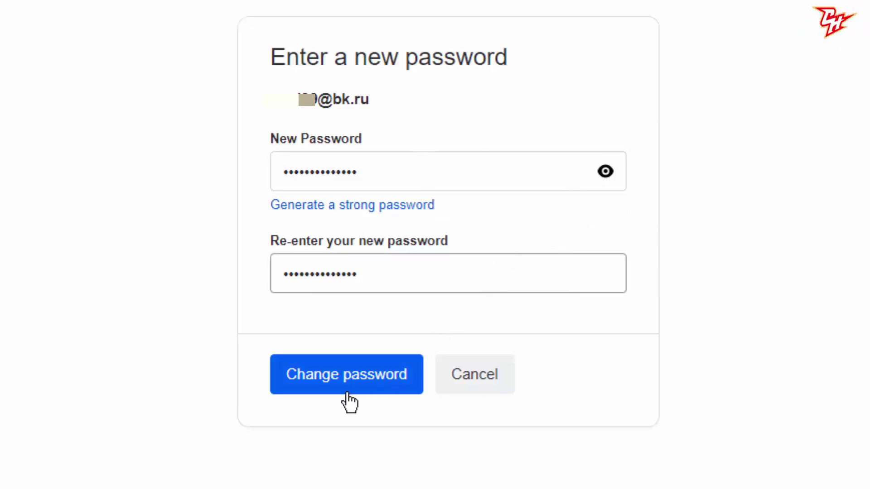
Submit the password change and pick out the phone number's middle two digits.
click(311, 390)
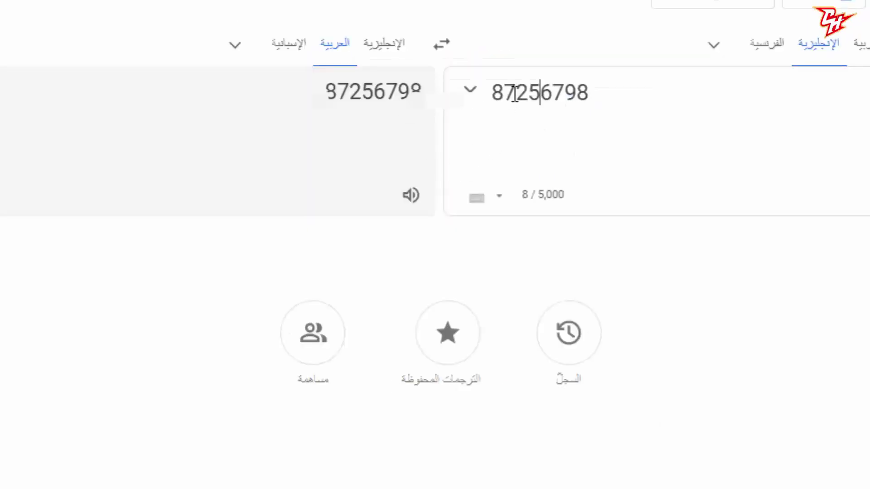
drag(552, 93, 528, 93)
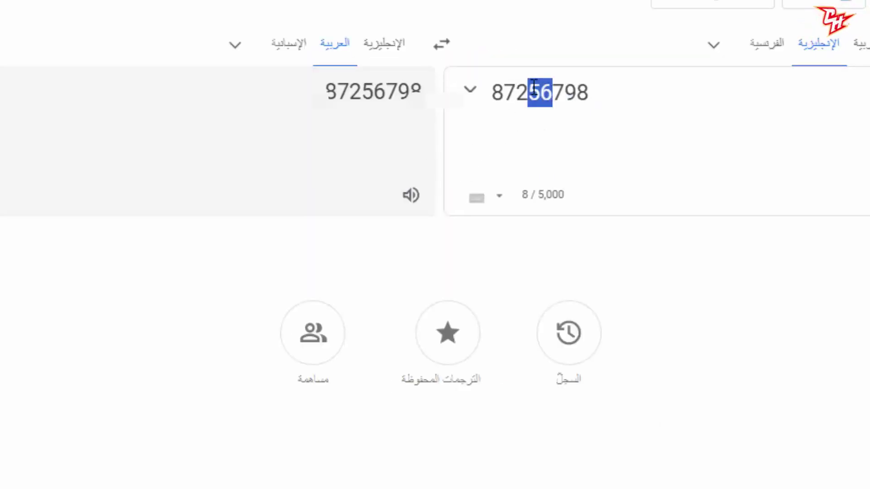
click(589, 92)
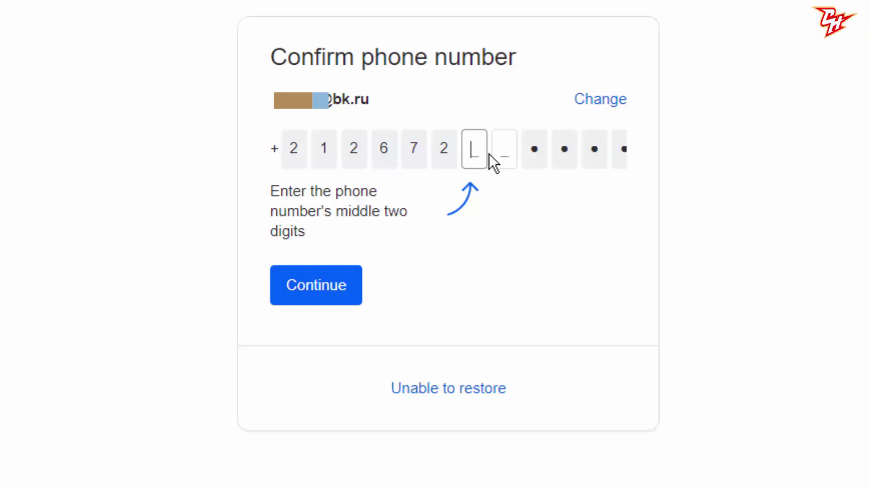
Fill in the missing middle digit of the phone number and submit the confirmation.
text(9)
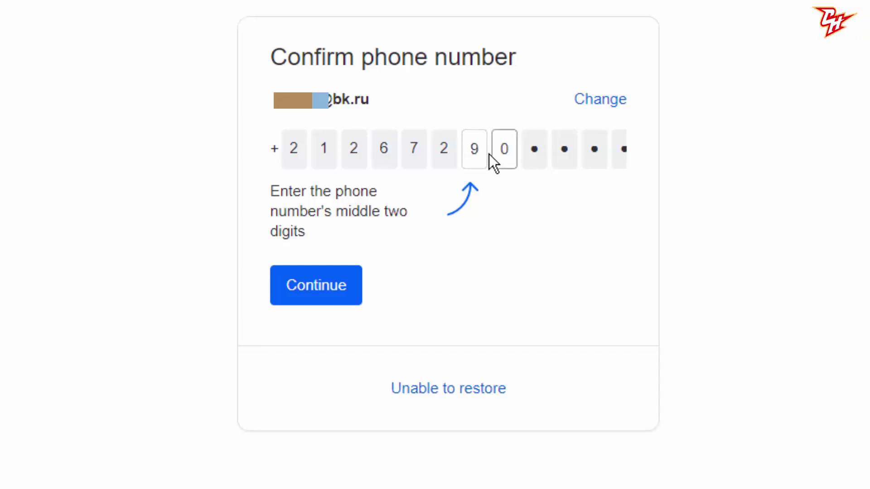
click(339, 290)
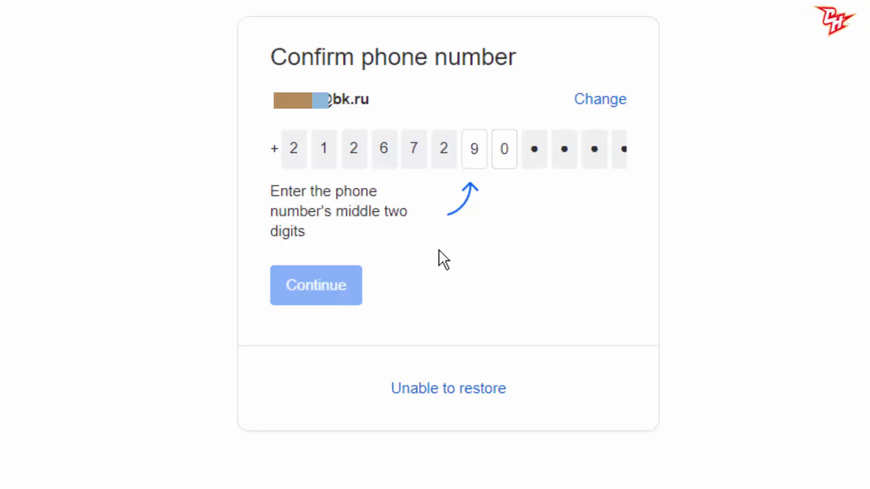